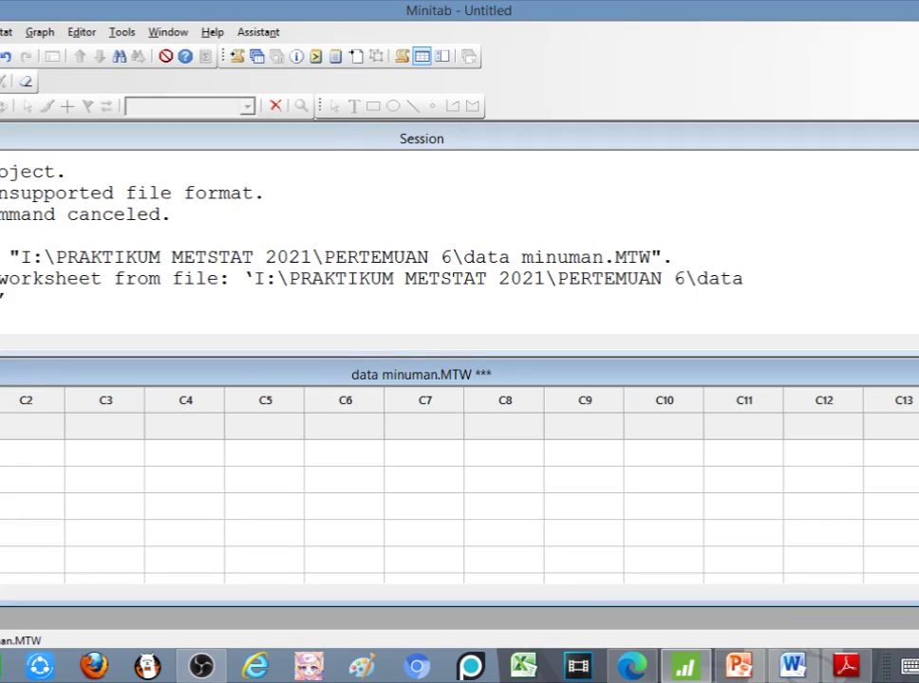
- Set up a one-sample Z test on the 'Data minuman' column with a known standard deviation of 15
{"action": "left_click", "coordinate": [9, 32]}
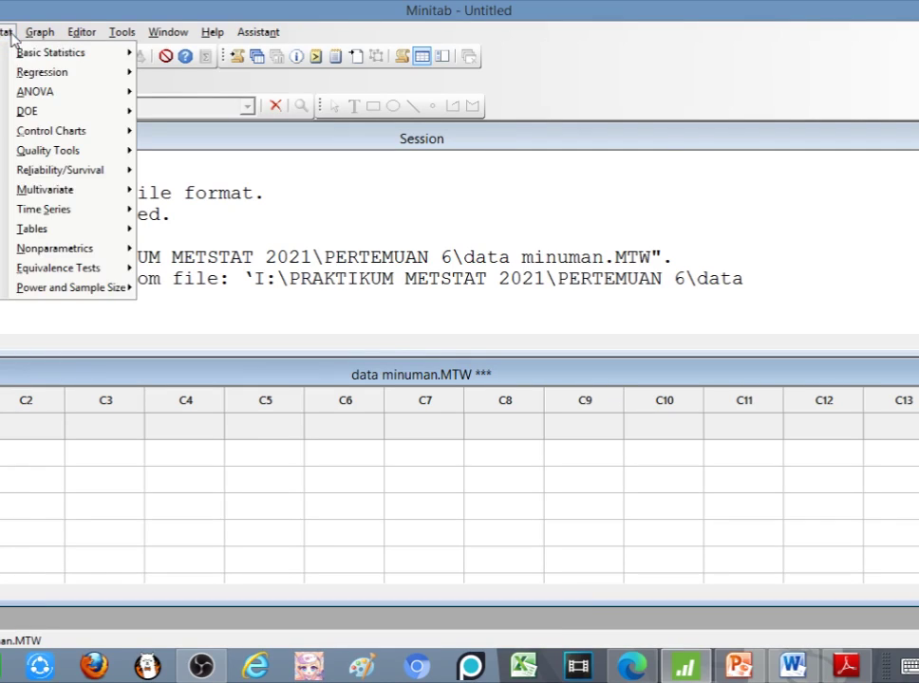
{"action": "mouse_move", "coordinate": [16, 56]}
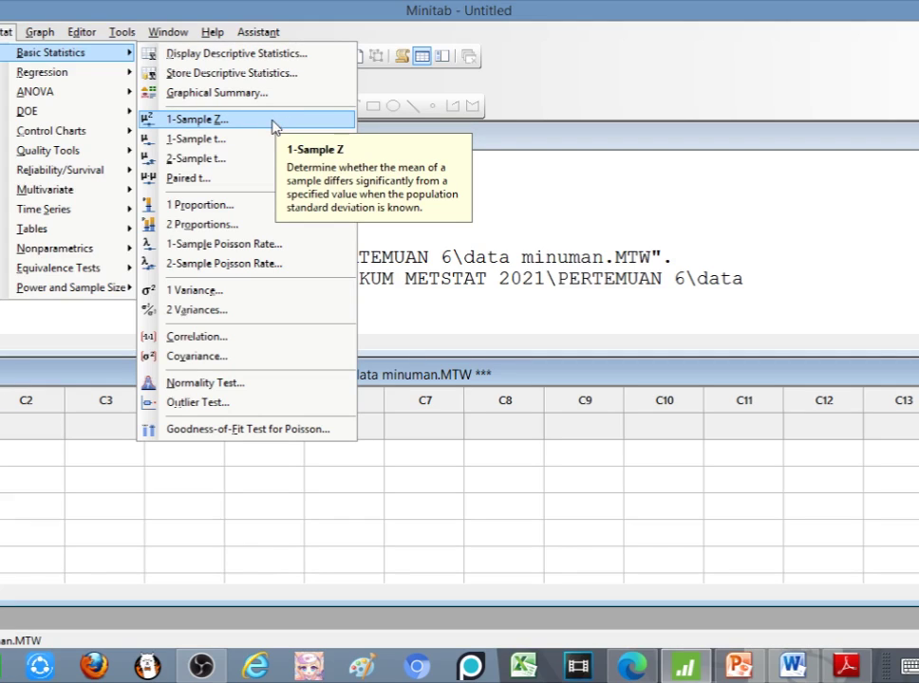
{"action": "left_click", "coordinate": [274, 126]}
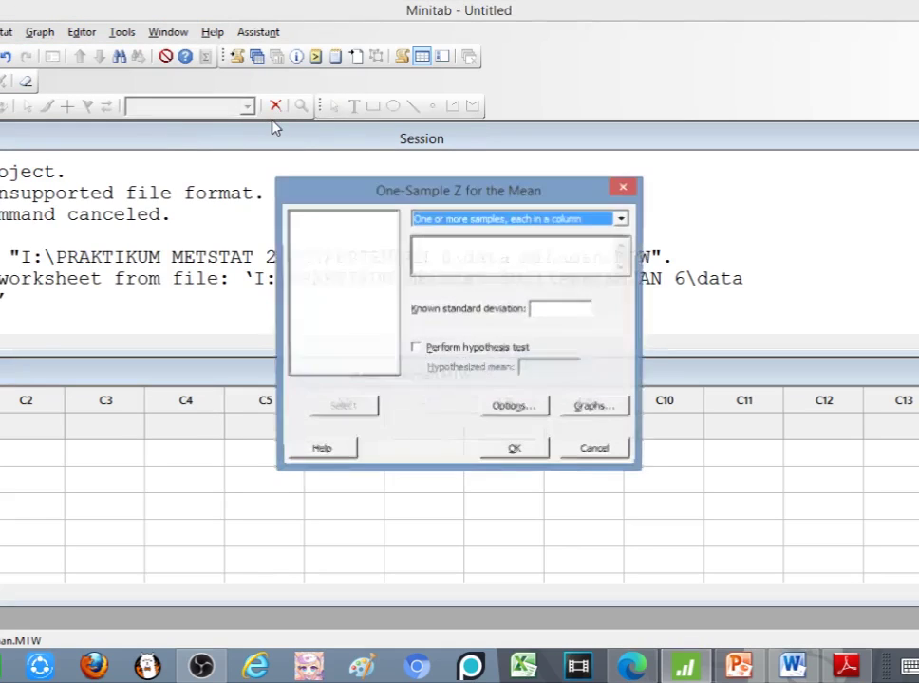
{"action": "left_click", "coordinate": [477, 247]}
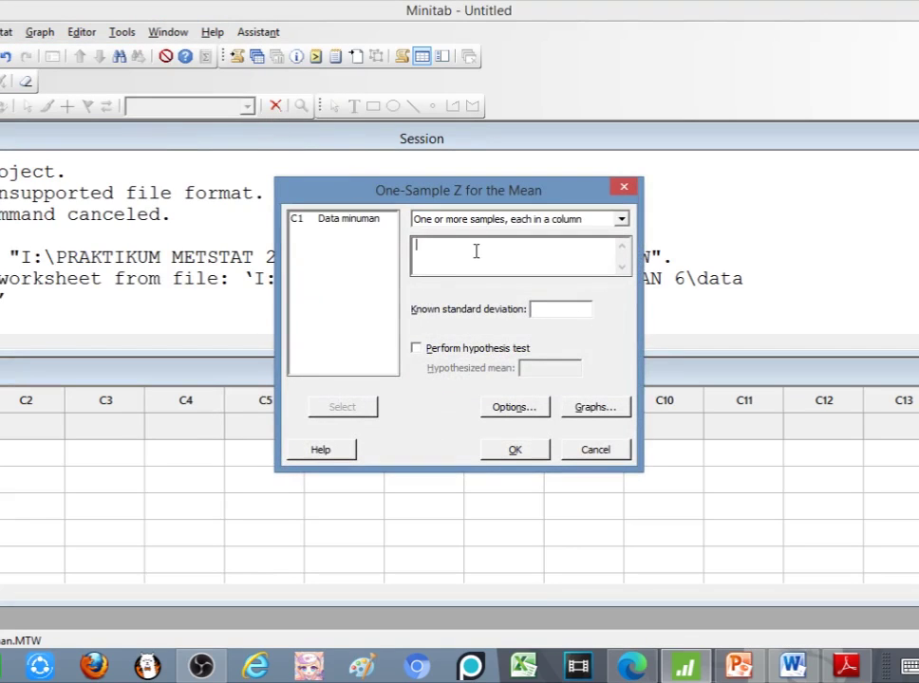
{"action": "left_click", "coordinate": [361, 226]}
{"action": "left_click", "coordinate": [343, 409]}
{"action": "left_click", "coordinate": [549, 309]}
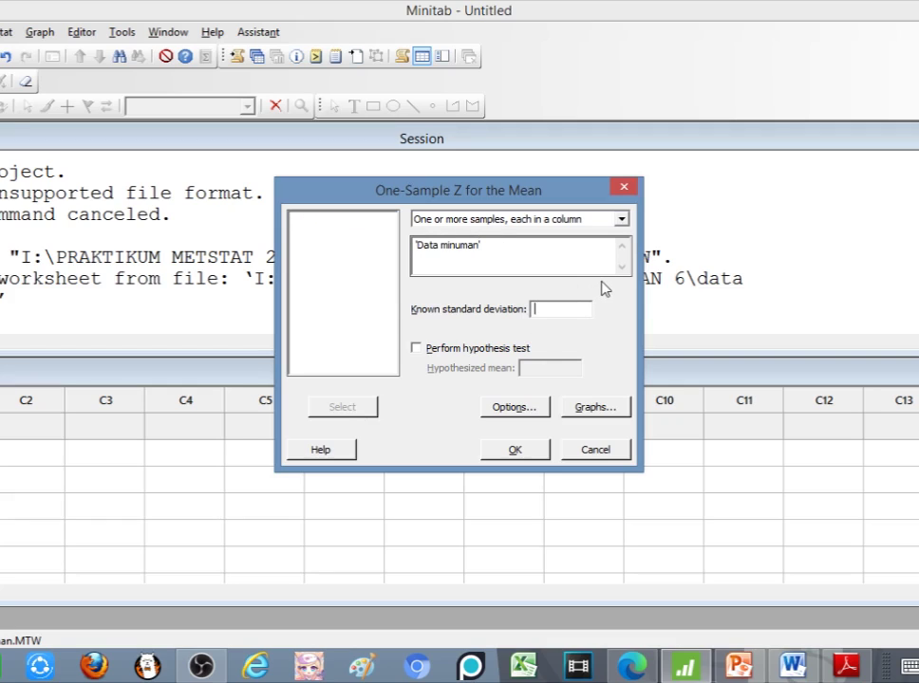
{"action": "type", "text": "15"}
- Enable the hypothesis test for the Z test with a hypothesized mean of 200
{"action": "left_click", "coordinate": [437, 351]}
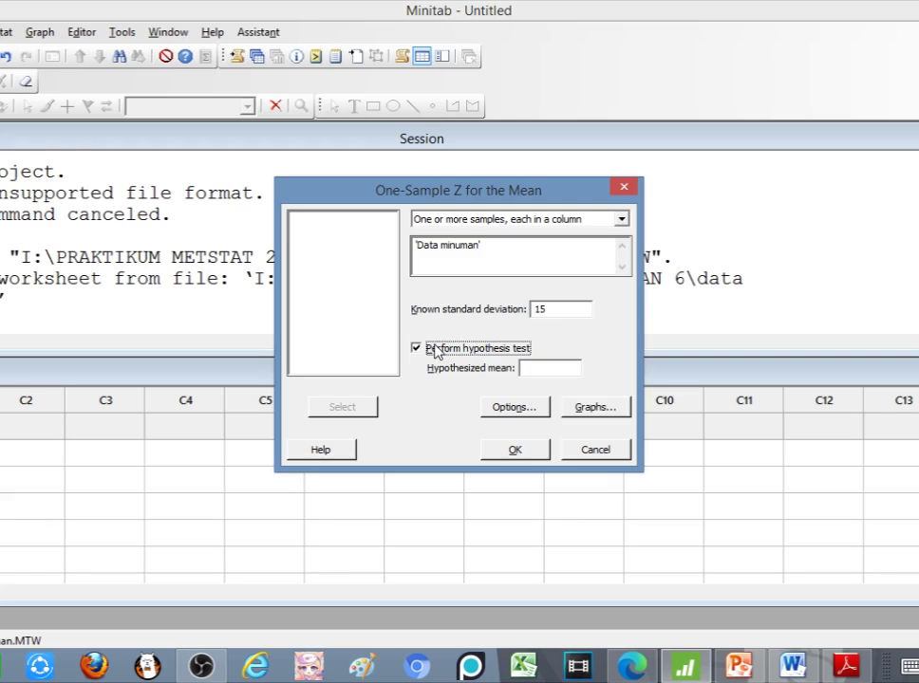
{"action": "left_click", "coordinate": [537, 370]}
{"action": "type", "text": "200"}
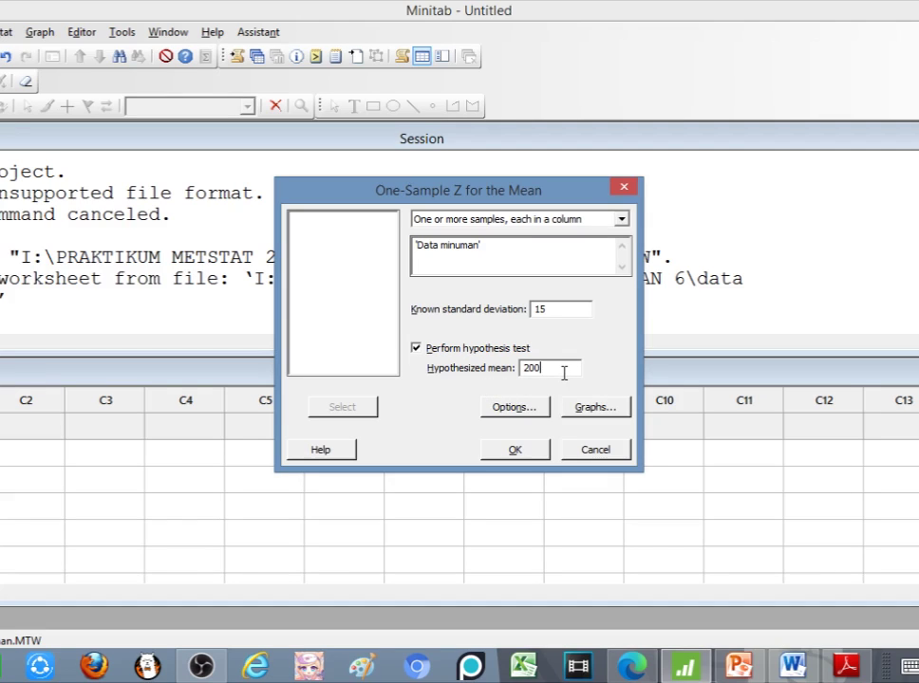
- Choose "Mean ≠ hypothesized mean" as the alternative at a 95.0 confidence level and run the Z test
{"action": "left_click", "coordinate": [515, 407]}
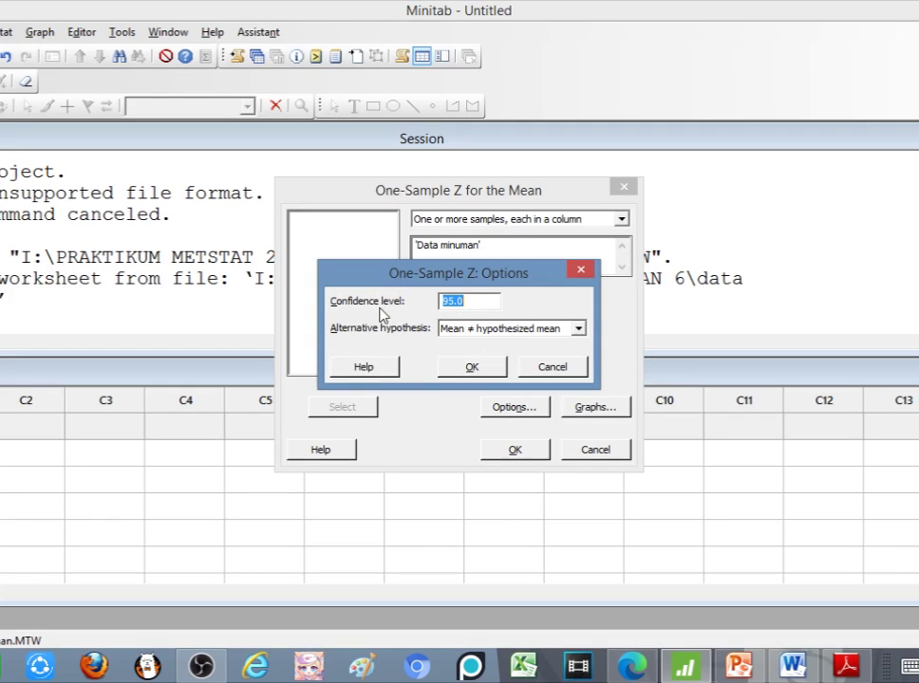
{"action": "left_click", "coordinate": [467, 301]}
{"action": "left_click", "coordinate": [585, 330]}
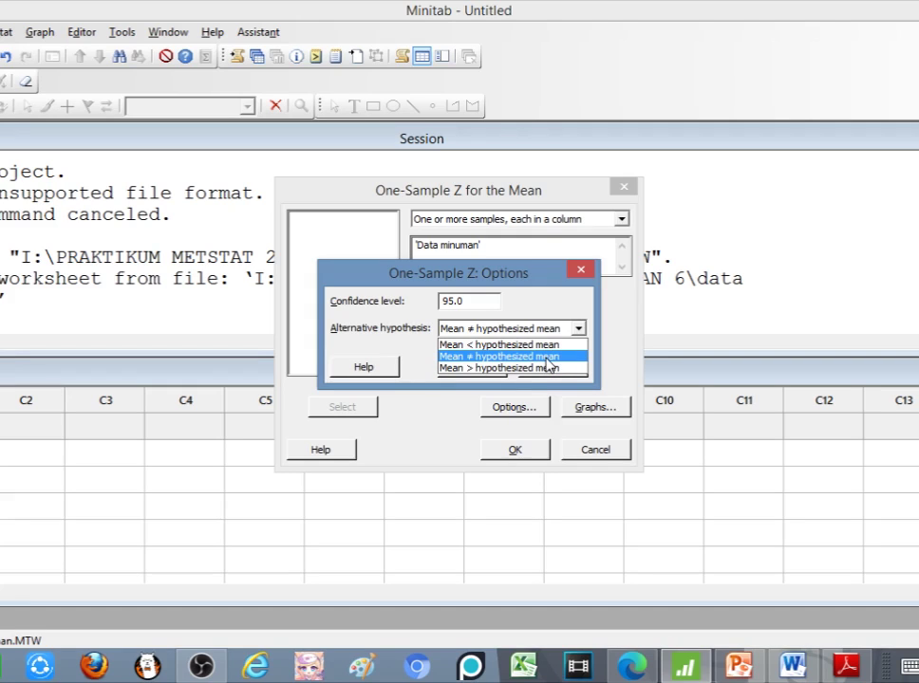
{"action": "left_click", "coordinate": [548, 361]}
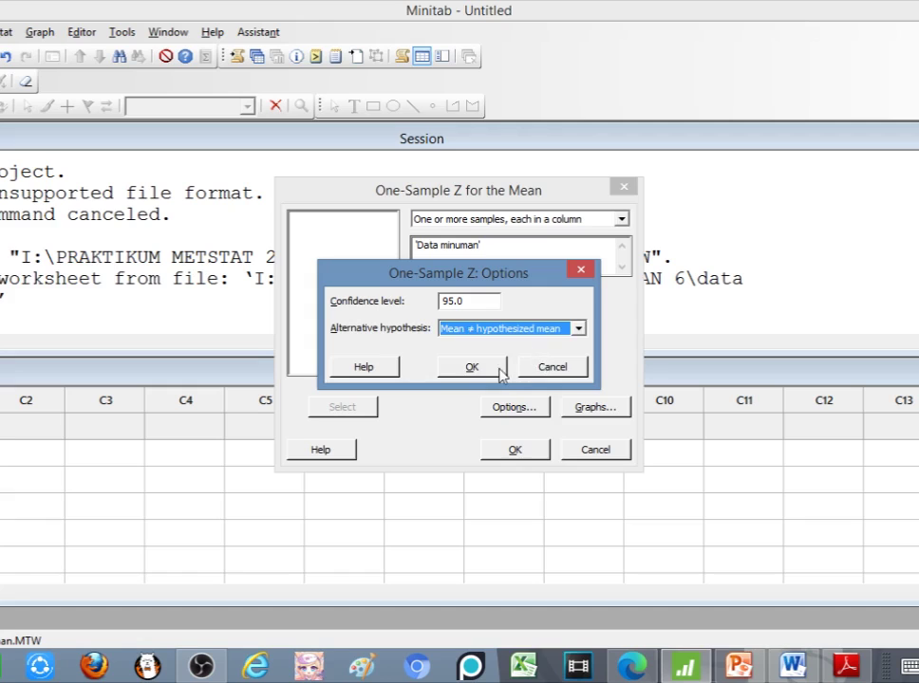
{"action": "left_click", "coordinate": [500, 371]}
{"action": "left_click", "coordinate": [509, 448]}
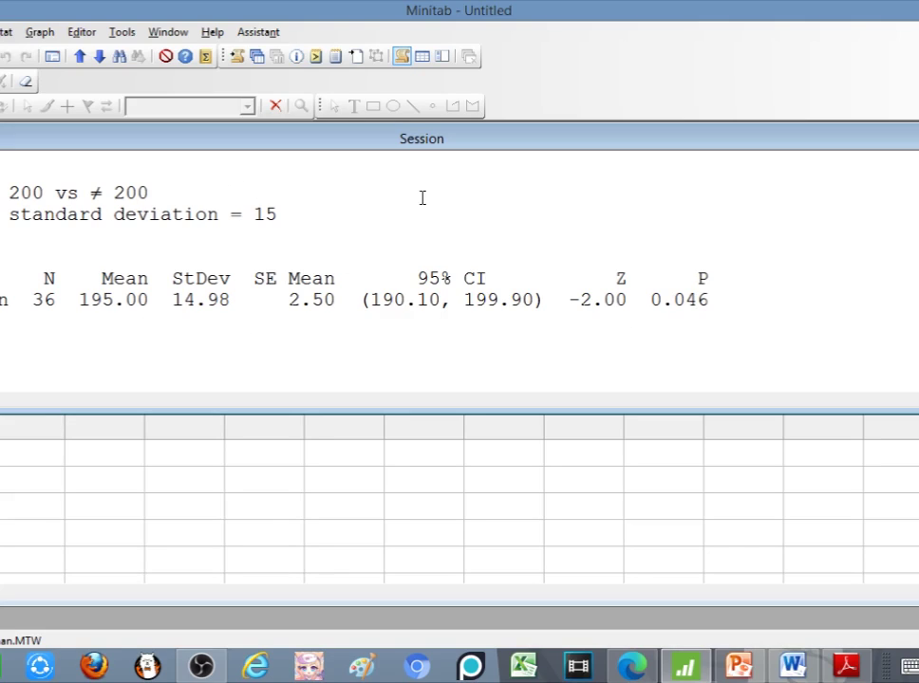
- Switch to the Word document hasil contoh 1.docx and read its hypotheses, test statistics, test criteria and conclusion
{"action": "mouse_move", "coordinate": [792, 666]}
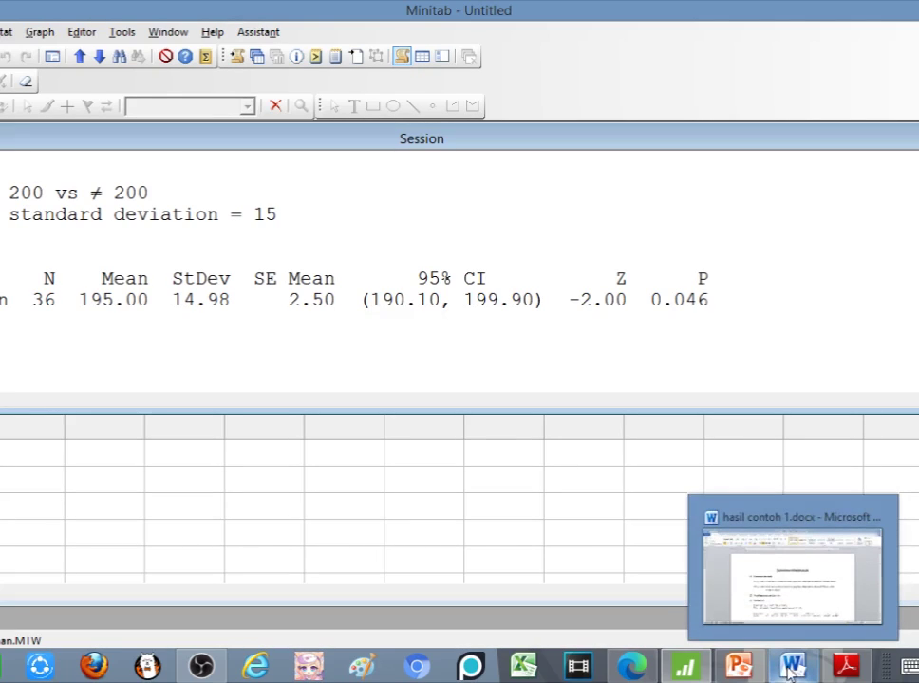
{"action": "left_click", "coordinate": [786, 612]}
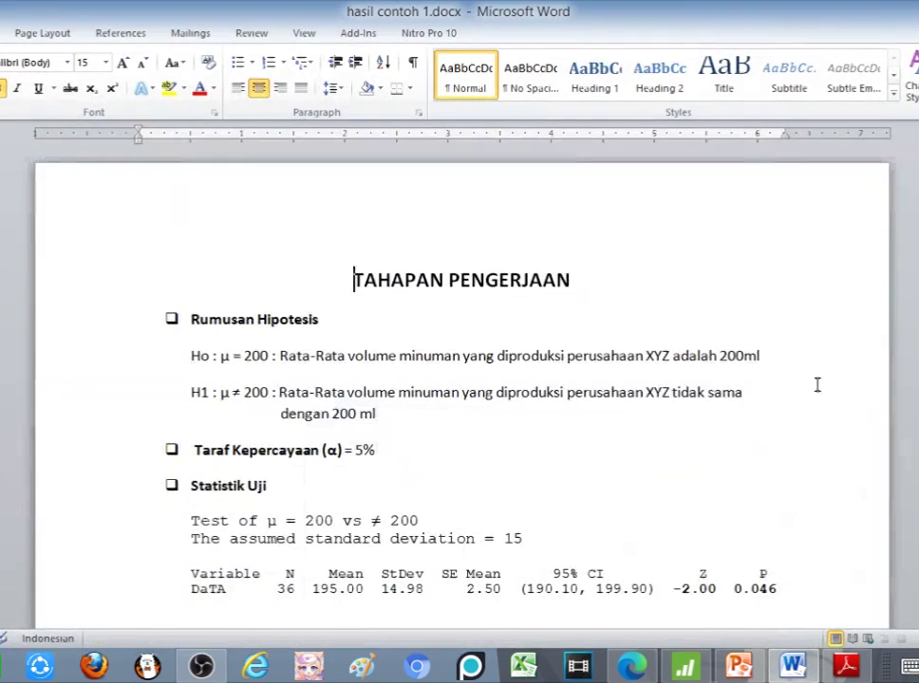
{"action": "scroll", "coordinate": [811, 389], "scroll_direction": "down", "scroll_amount": 2}
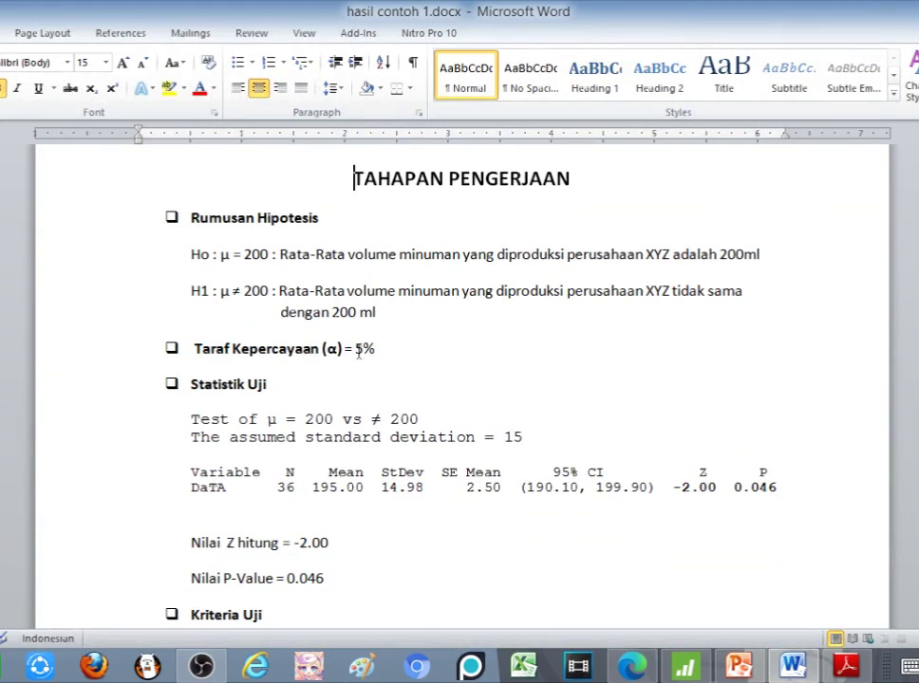
{"action": "scroll", "coordinate": [375, 349], "scroll_direction": "down", "scroll_amount": 1}
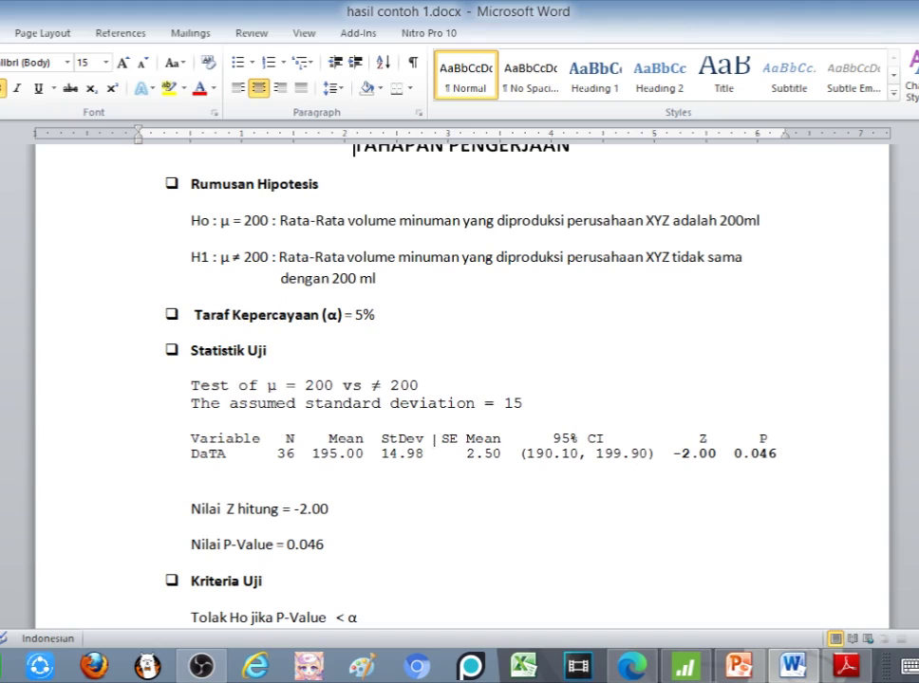
{"action": "scroll", "coordinate": [366, 322], "scroll_direction": "down", "scroll_amount": 1}
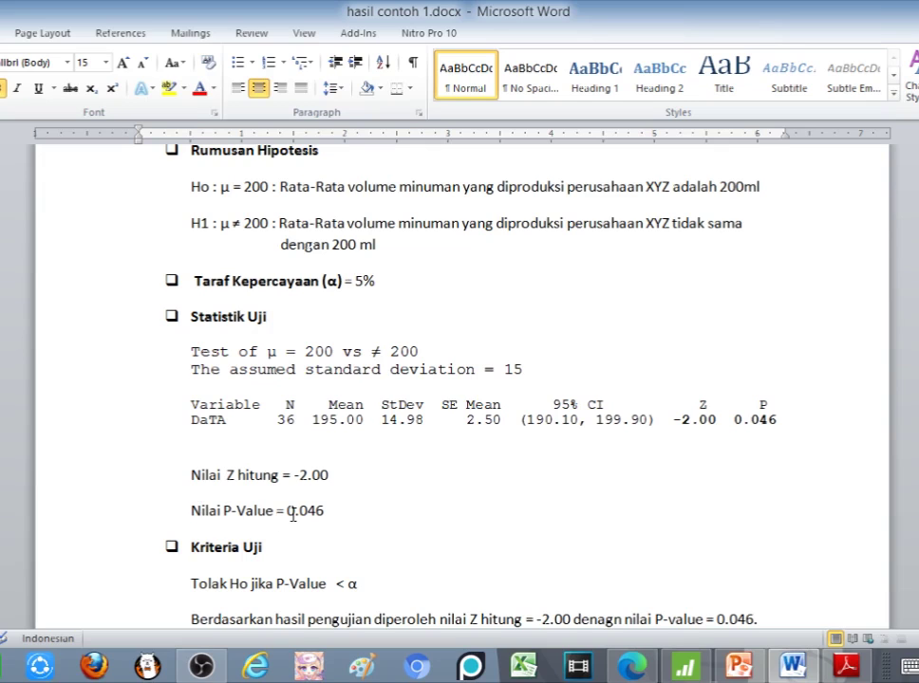
{"action": "scroll", "coordinate": [293, 515], "scroll_direction": "down", "scroll_amount": 1}
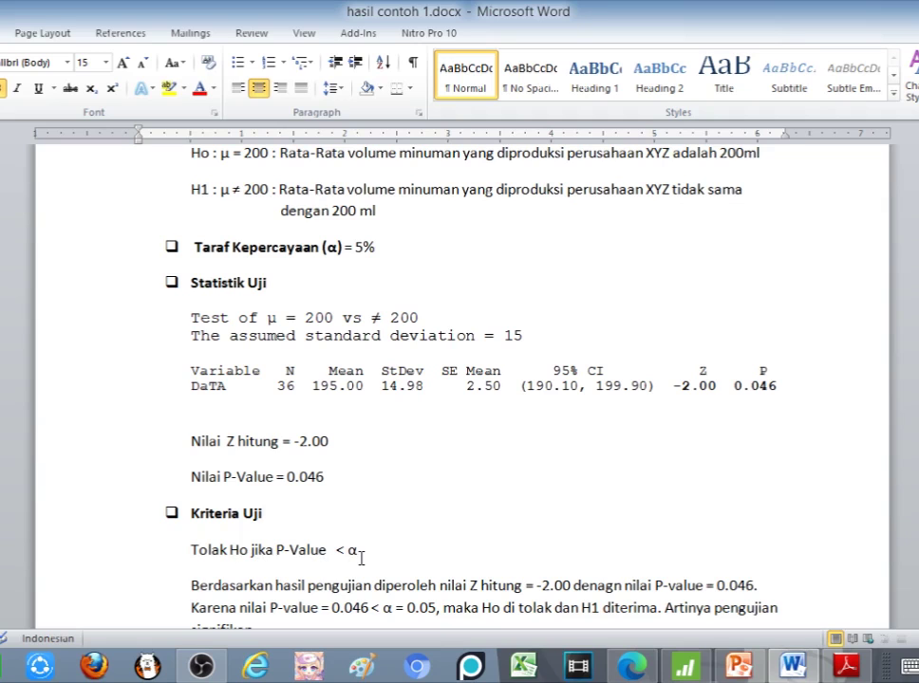
{"action": "scroll", "coordinate": [360, 559], "scroll_direction": "down", "scroll_amount": 1}
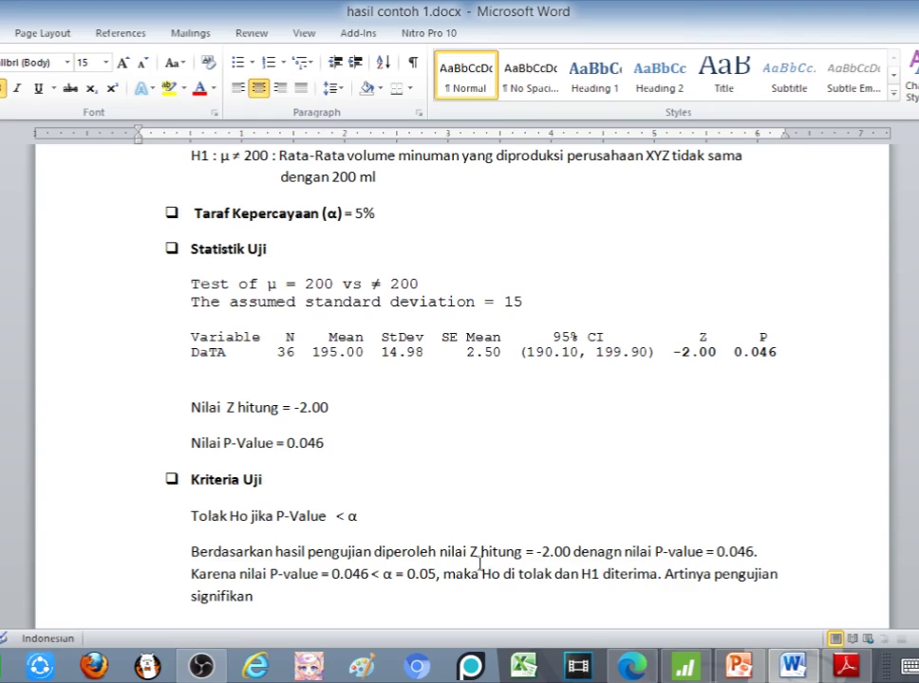
{"action": "scroll", "coordinate": [418, 540], "scroll_direction": "down", "scroll_amount": 2}
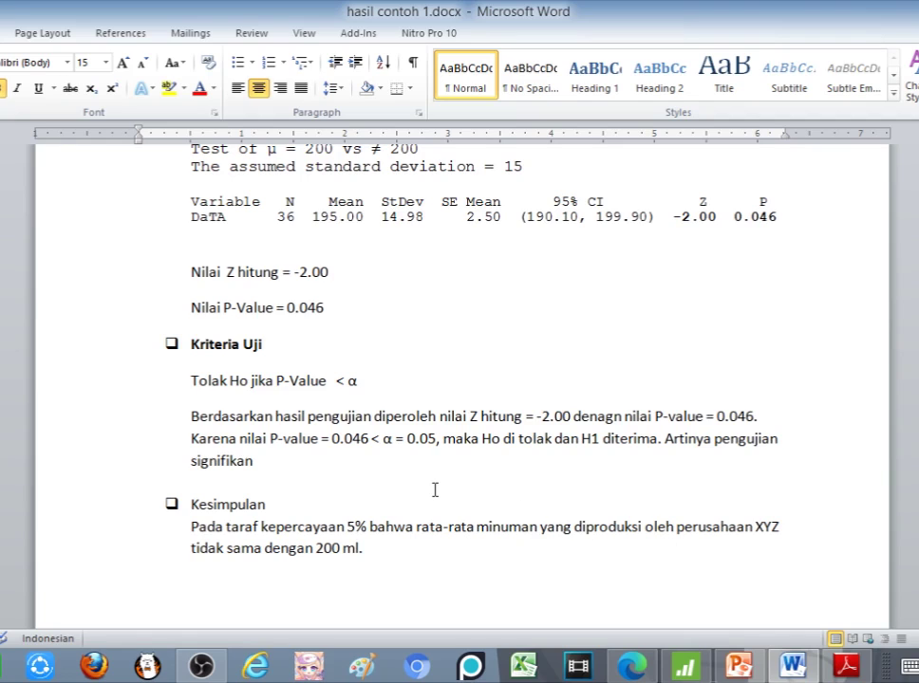
{"action": "scroll", "coordinate": [640, 443], "scroll_direction": "up", "scroll_amount": 6}
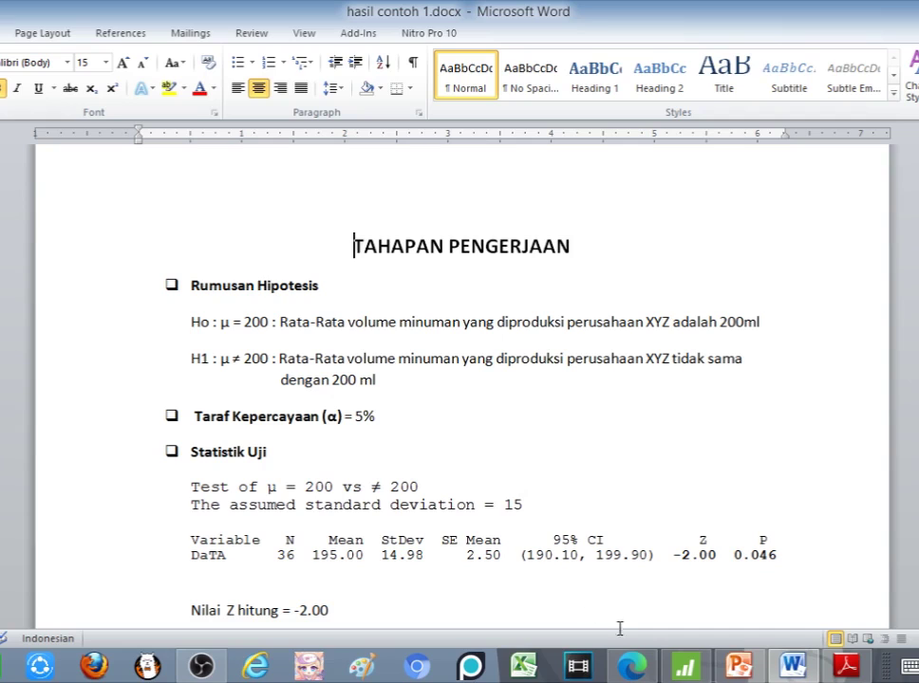
- Switch back to Minitab and set up a one-sample t test on the 'Data minuman' column
{"action": "mouse_move", "coordinate": [699, 676]}
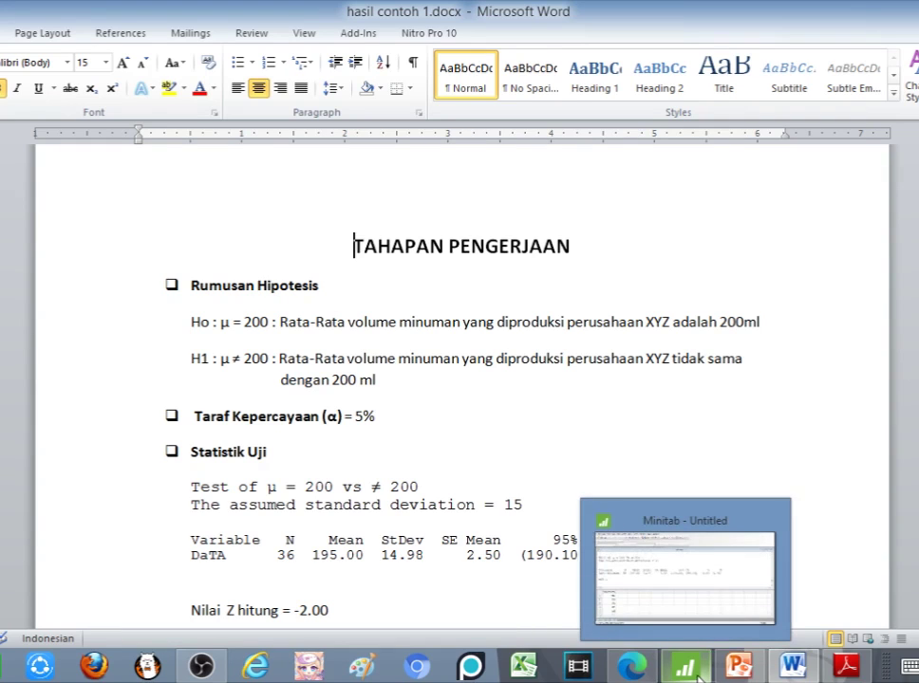
{"action": "left_click", "coordinate": [699, 676]}
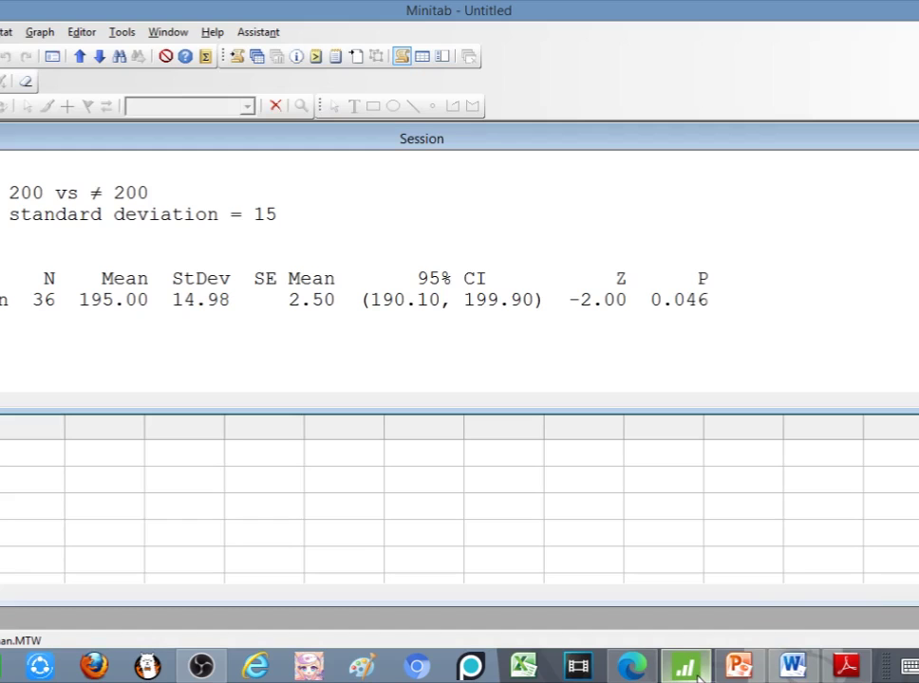
{"action": "left_click_drag", "start_coordinate": [201, 412], "coordinate": [207, 365]}
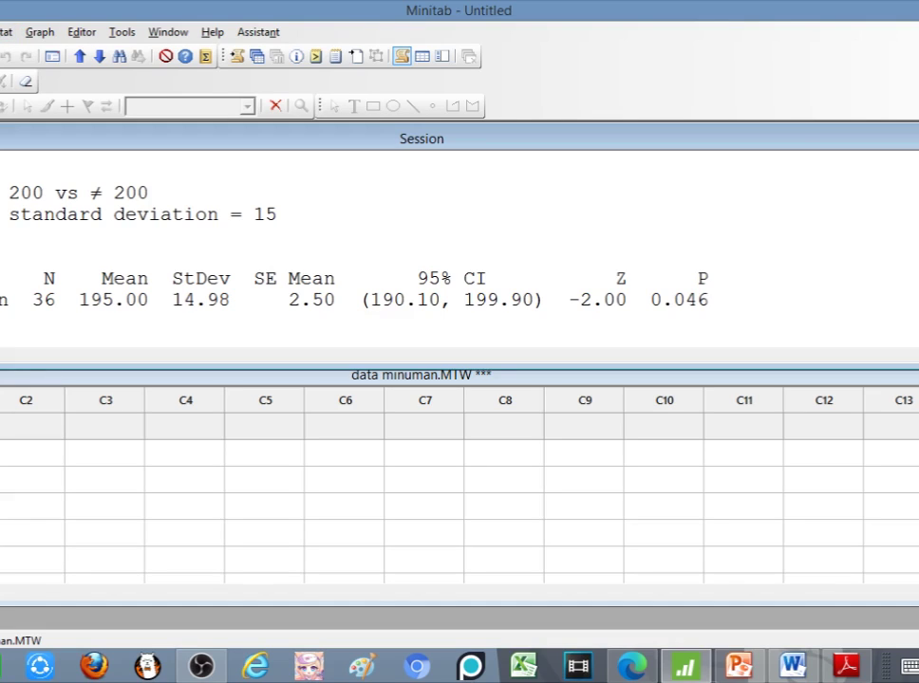
{"action": "left_click", "coordinate": [7, 32]}
{"action": "mouse_move", "coordinate": [19, 63]}
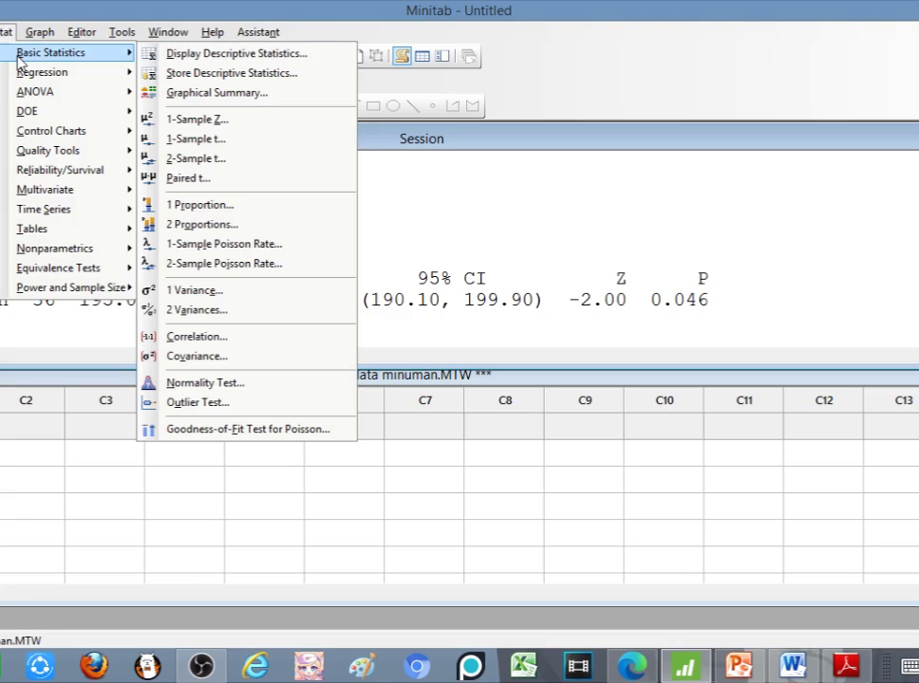
{"action": "left_click", "coordinate": [268, 146]}
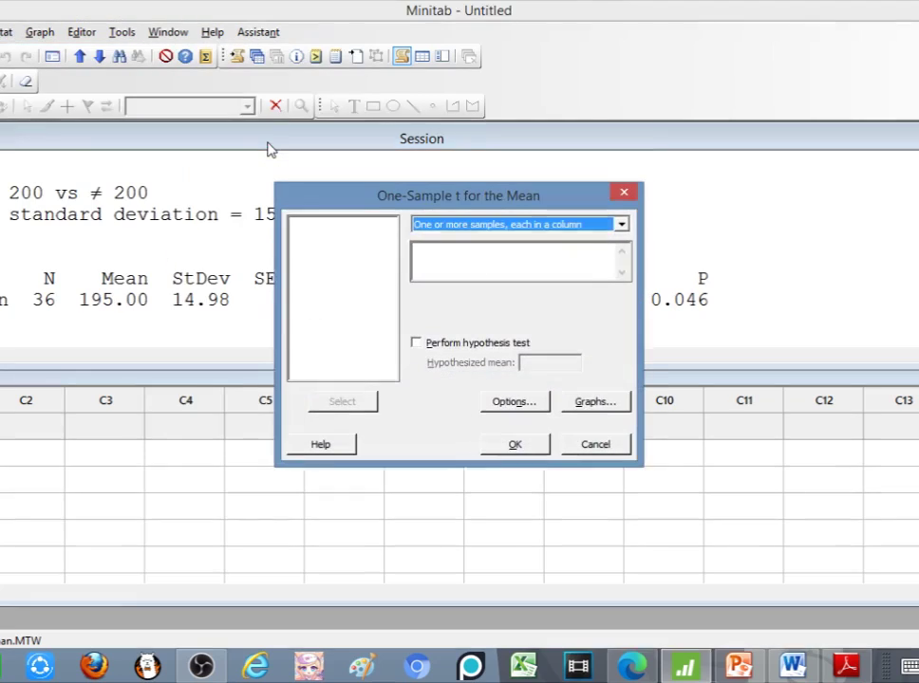
{"action": "left_click", "coordinate": [526, 256]}
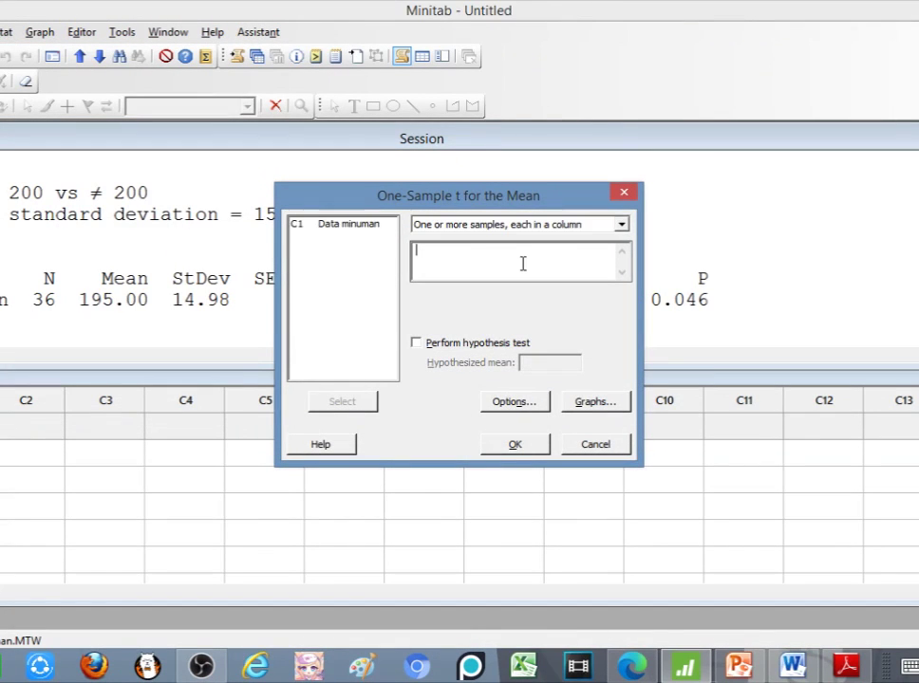
{"action": "double_click", "coordinate": [351, 225]}
- Enable the hypothesis test for the t test with a hypothesized mean of 200
{"action": "left_click", "coordinate": [441, 345]}
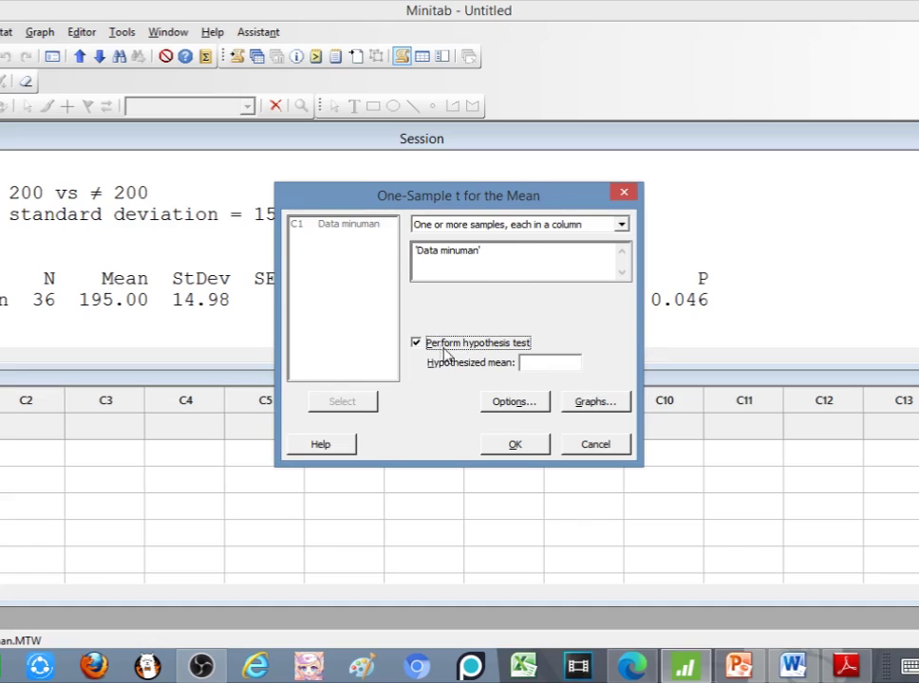
{"action": "left_click", "coordinate": [534, 366]}
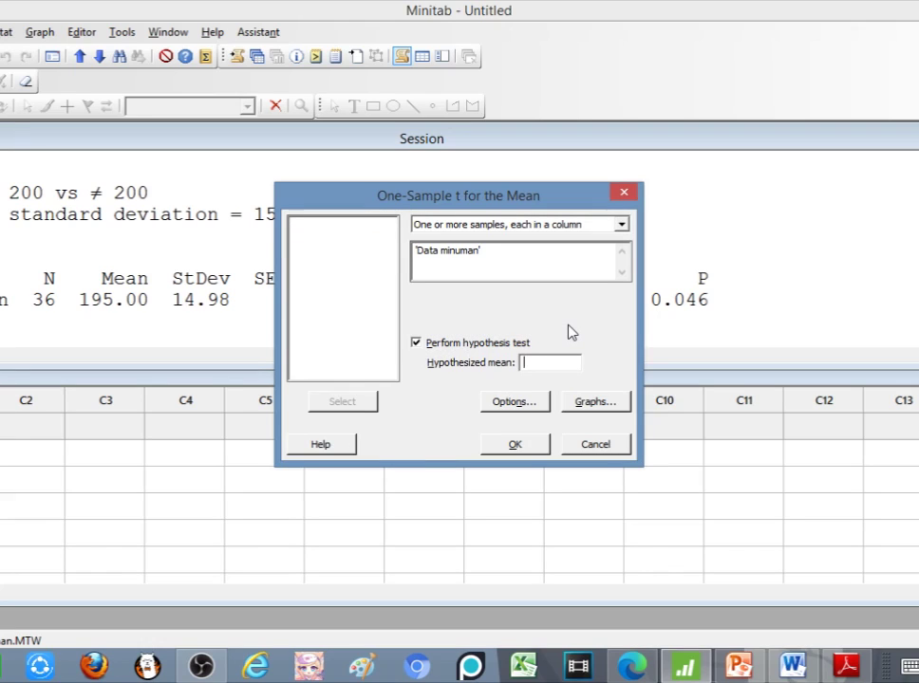
{"action": "type", "text": "200"}
- Choose "Mean ≠ hypothesized mean" as the t test's alternative hypothesis and run the test
{"action": "left_click", "coordinate": [536, 406]}
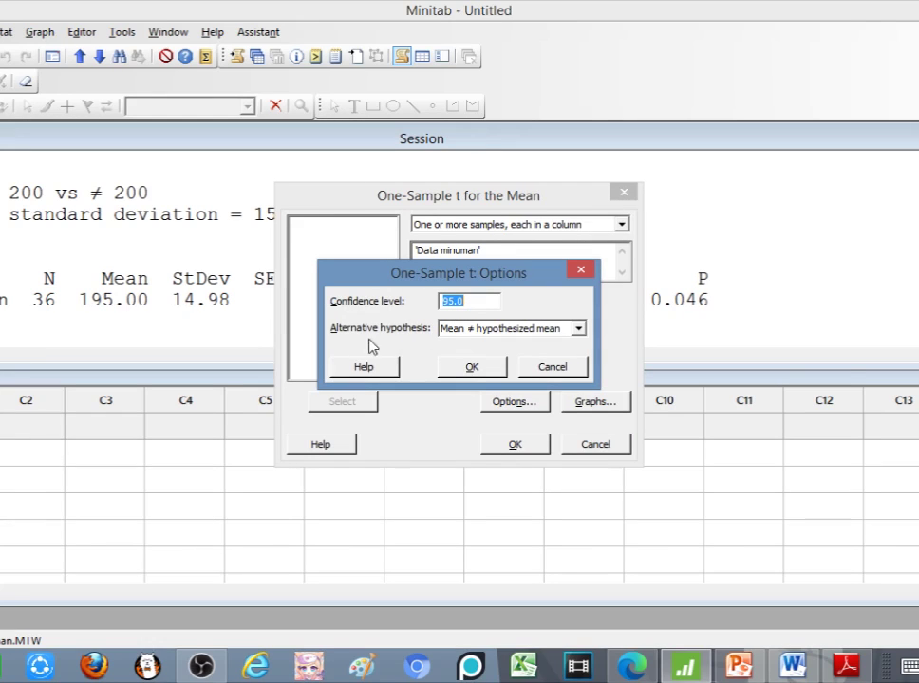
{"action": "left_click", "coordinate": [578, 329]}
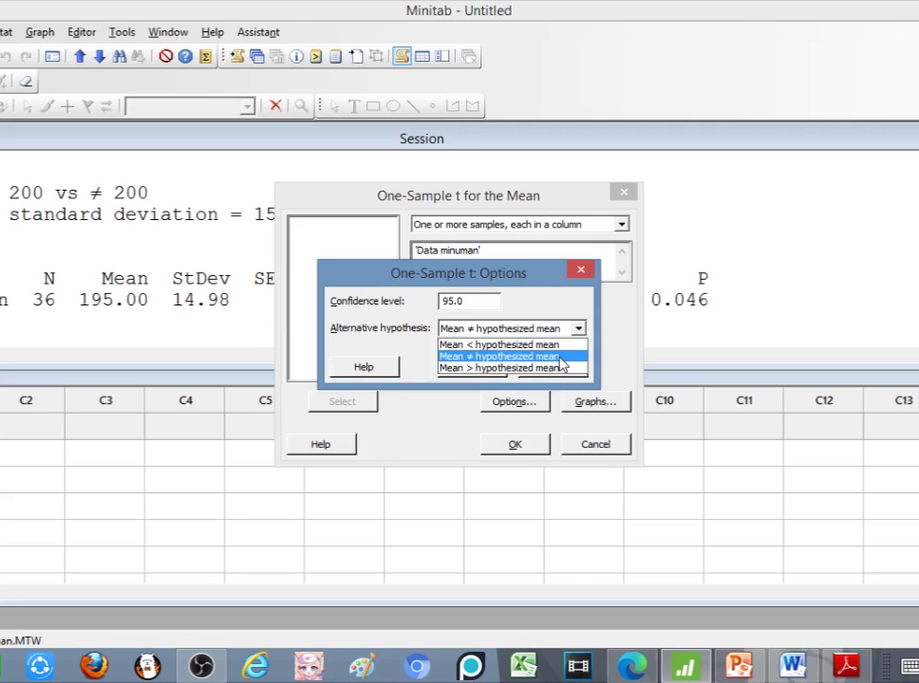
{"action": "left_click", "coordinate": [560, 358]}
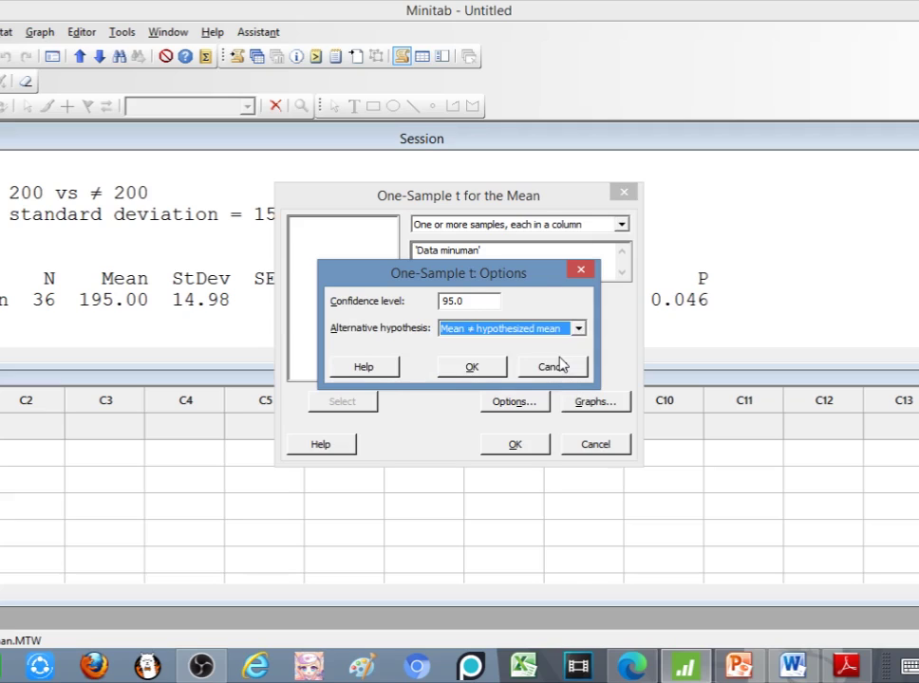
{"action": "left_click", "coordinate": [485, 372]}
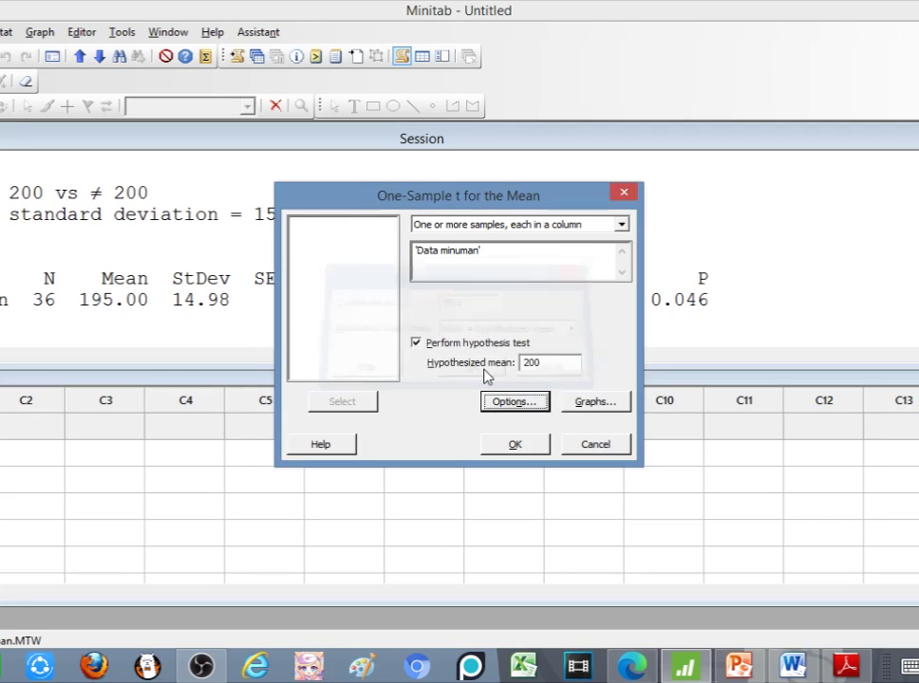
{"action": "left_click", "coordinate": [512, 445]}
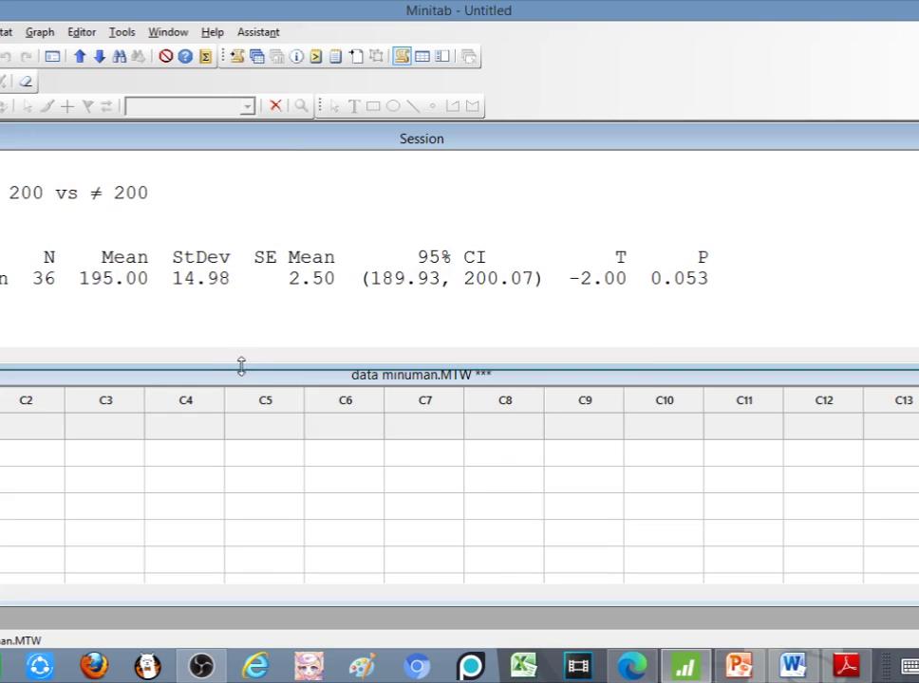
- Enlarge the Session area to review the t-test output, and switch to the PowerPoint slide "Contoh Soal 1"
{"action": "left_click_drag", "start_coordinate": [242, 365], "coordinate": [241, 400]}
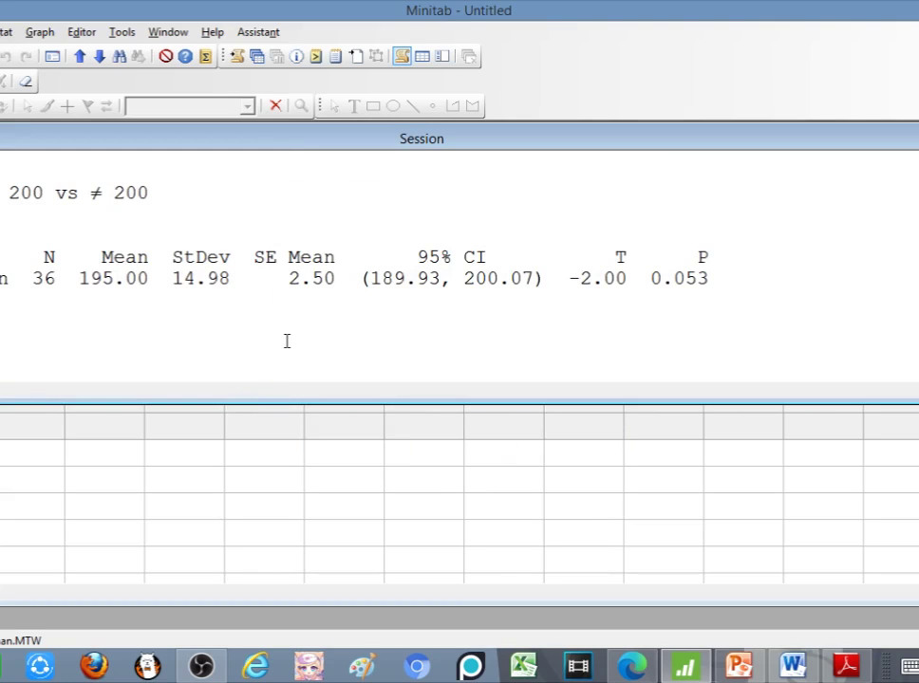
{"action": "scroll", "coordinate": [286, 341], "scroll_direction": "up", "scroll_amount": 1}
{"action": "scroll", "coordinate": [286, 341], "scroll_direction": "down", "scroll_amount": 1}
{"action": "left_click", "coordinate": [737, 660]}
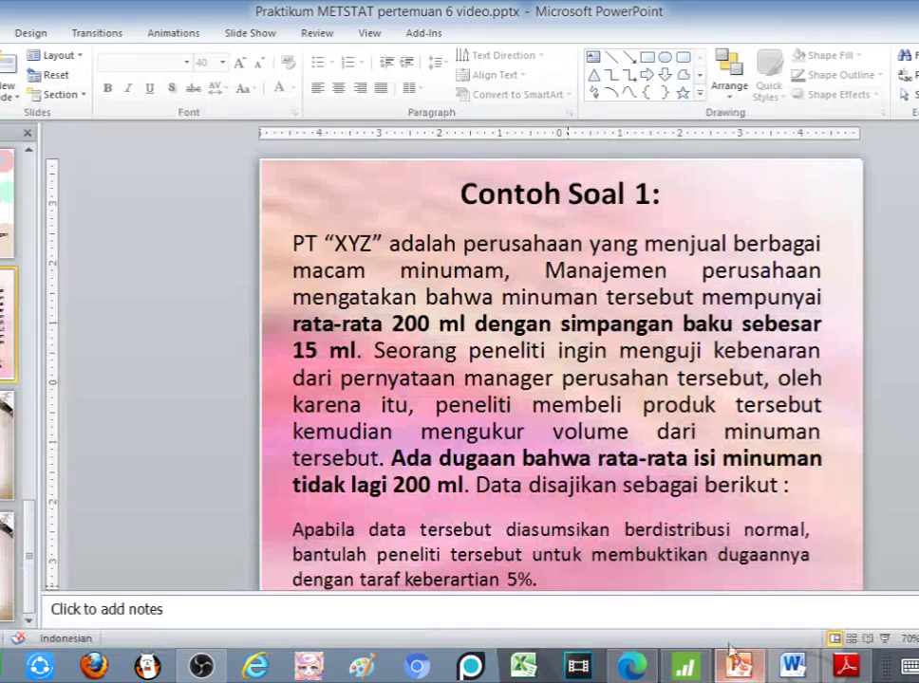
- Switch to the Word document "hasil contoh 1.docx" and review the hypotheses, significance level and Z-test statistics under "TAHAPAN PENGERJAAN"
{"action": "left_click", "coordinate": [801, 662]}
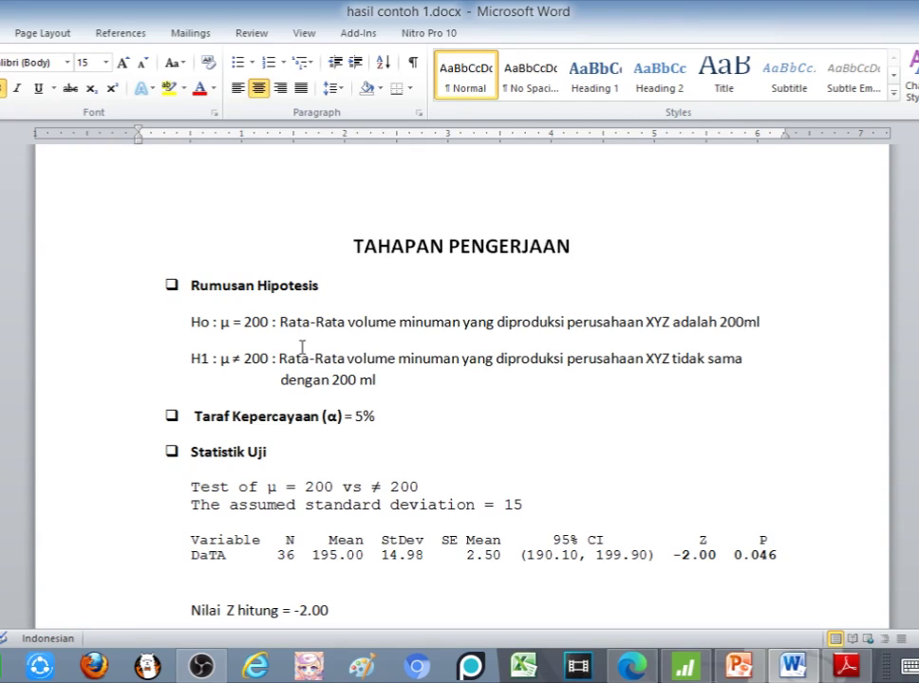
{"action": "scroll", "coordinate": [410, 332], "scroll_direction": "down", "scroll_amount": 1}
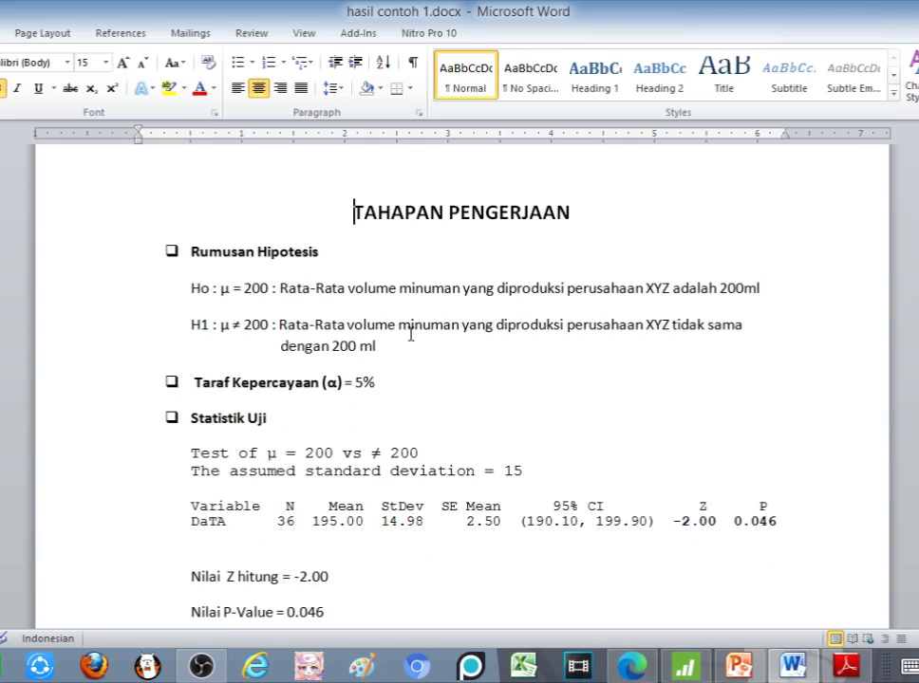
- Switch back to Minitab and compare the one-sample Z and t test results for 'Data minuman' in the Session output
{"action": "mouse_move", "coordinate": [697, 671]}
{"action": "key", "text": "alt+Tab"}
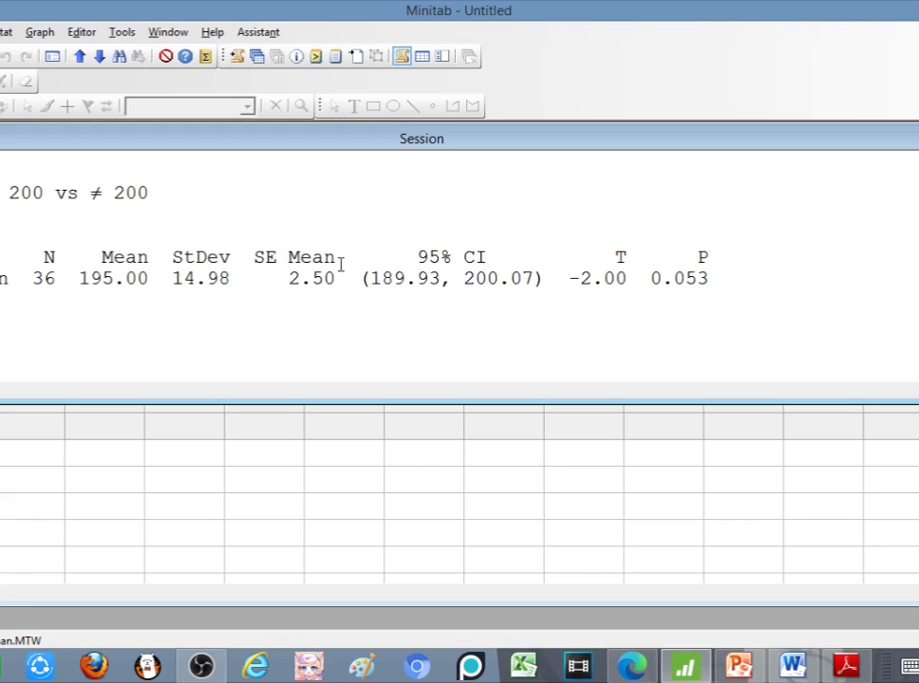
{"action": "scroll", "coordinate": [340, 265], "scroll_direction": "up", "scroll_amount": 5}
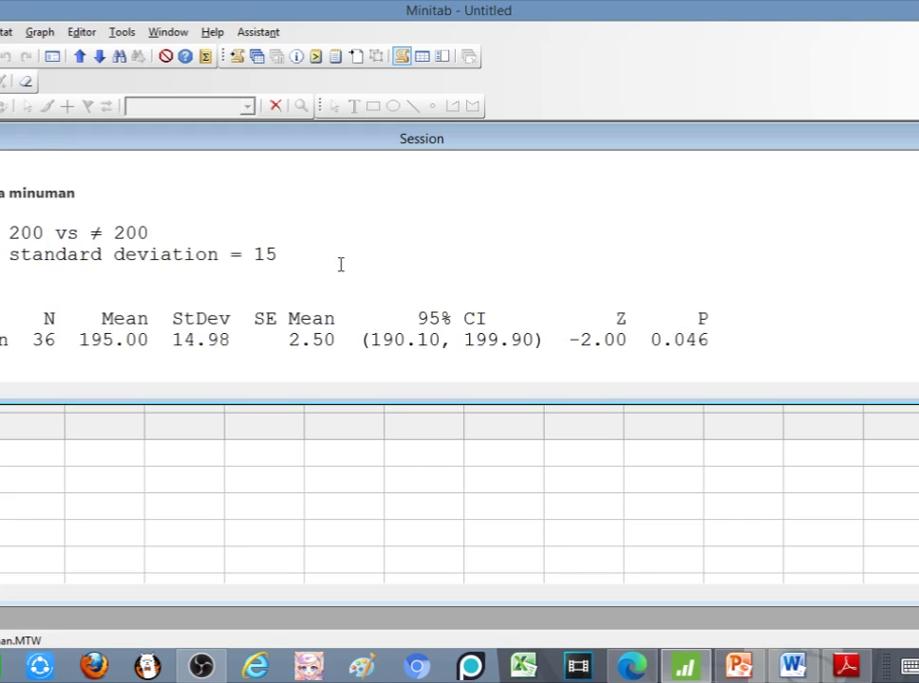
{"action": "scroll", "coordinate": [276, 273], "scroll_direction": "down", "scroll_amount": 1}
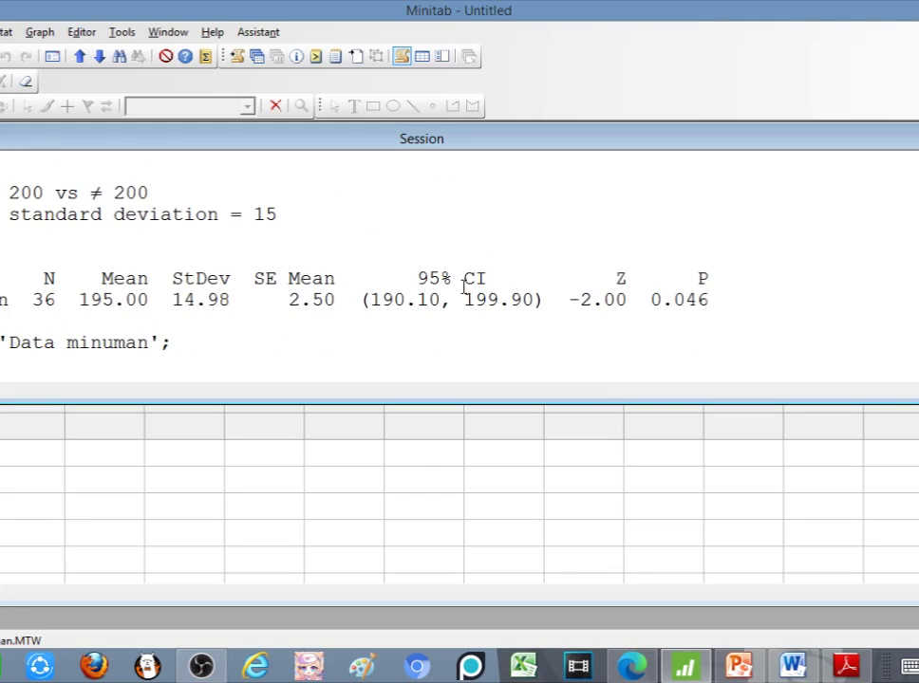
{"action": "scroll", "coordinate": [464, 288], "scroll_direction": "down", "scroll_amount": 5}
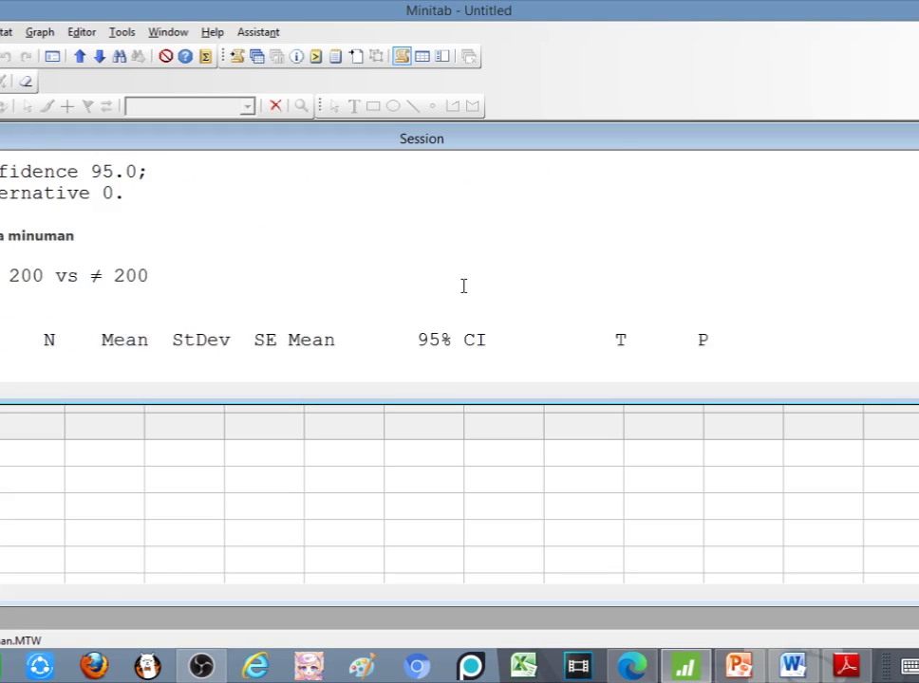